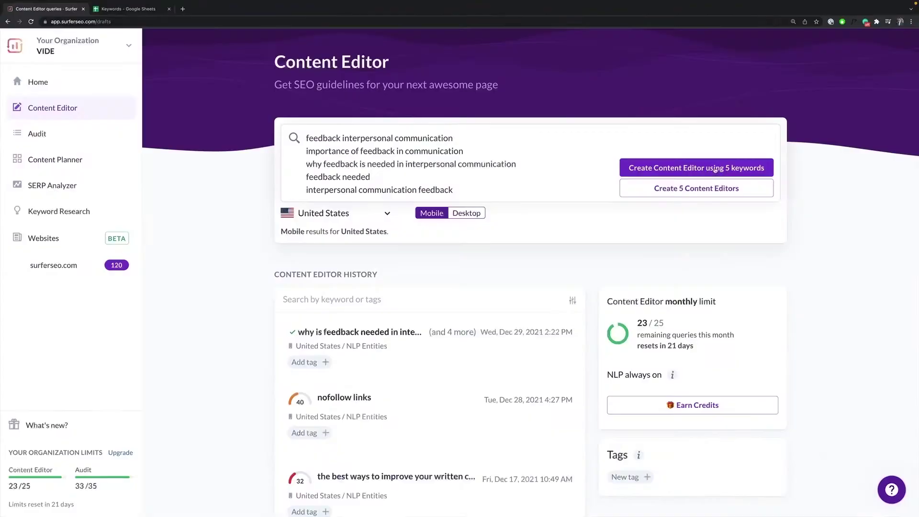
Create a single Content Editor from the five feedback keywords, using mobile results for the United States
drag(495, 189, 281, 140)
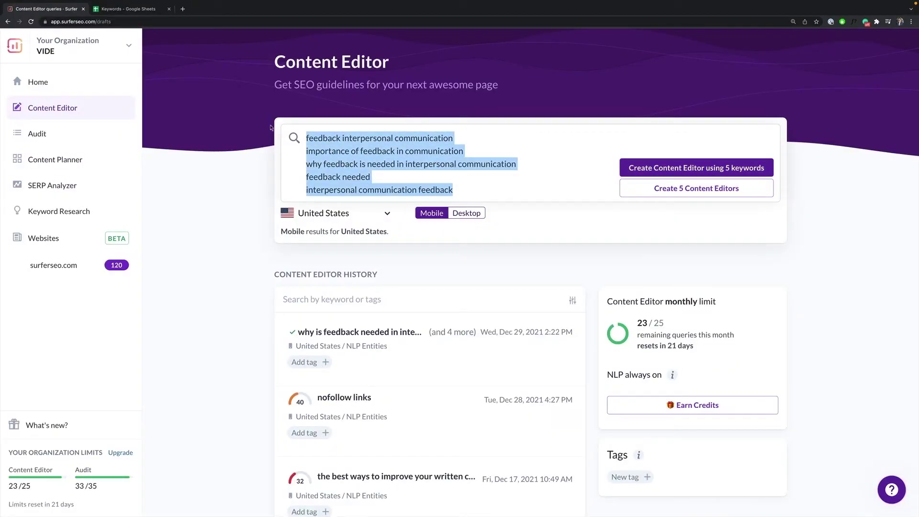
click(678, 171)
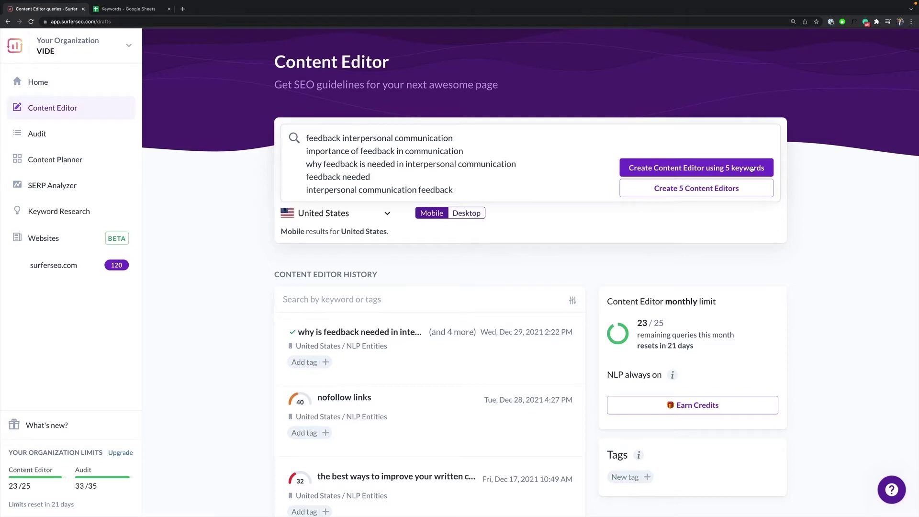
click(752, 169)
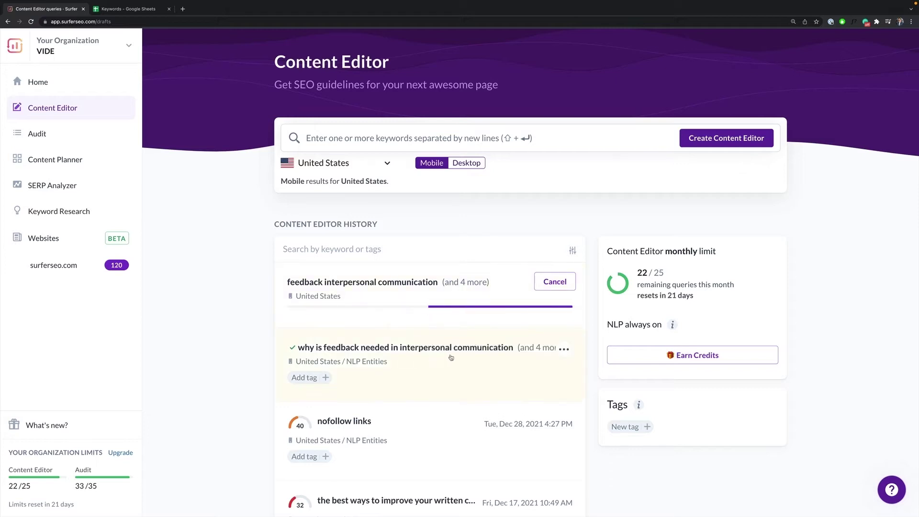
mouse_move(472, 272)
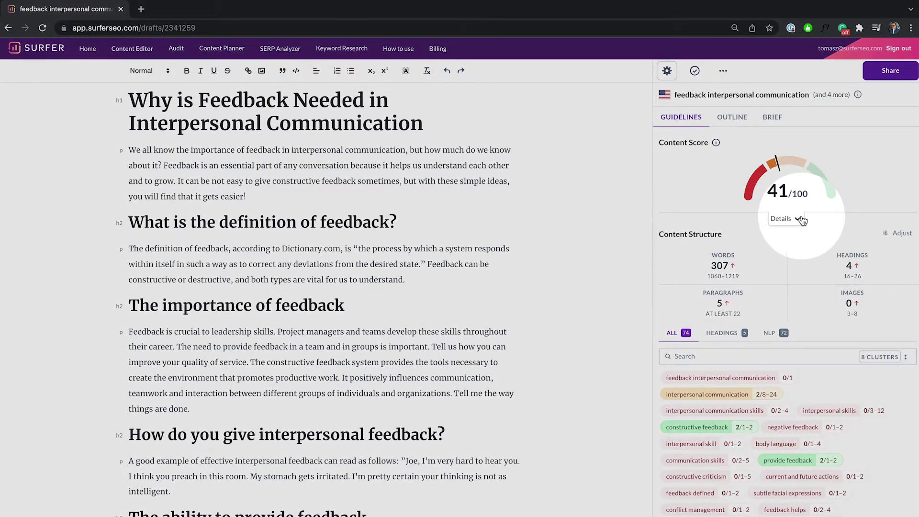
Expand the Content Score details and examine the score breakdown and the content structure targets
click(802, 219)
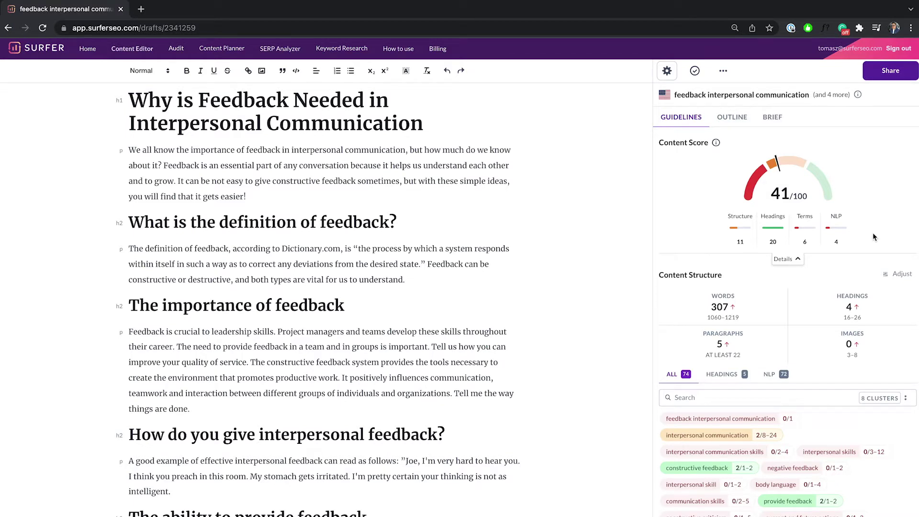
mouse_move(835, 187)
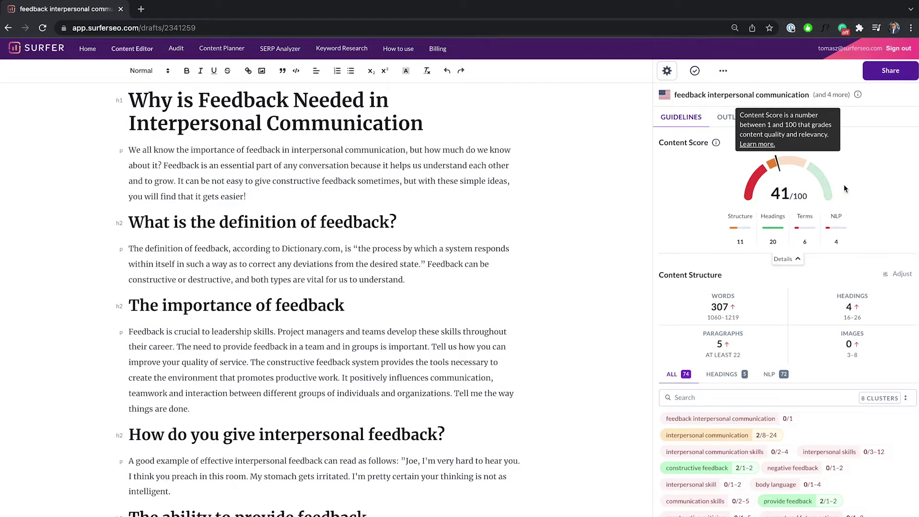
scroll(856, 185, down, 1)
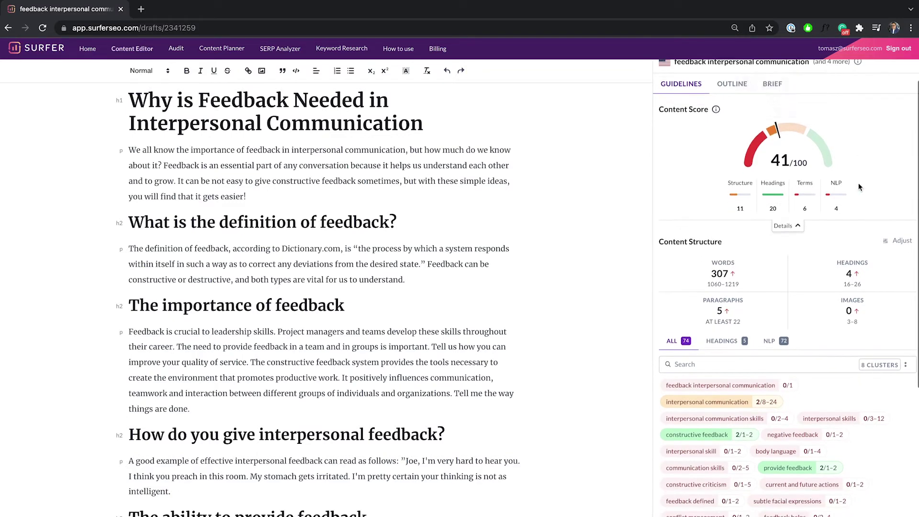
scroll(856, 185, down, 2)
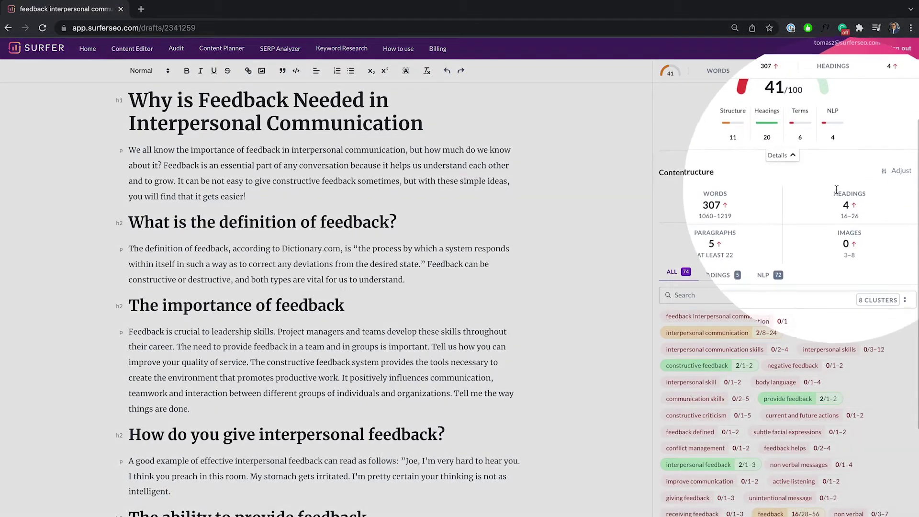
mouse_move(728, 205)
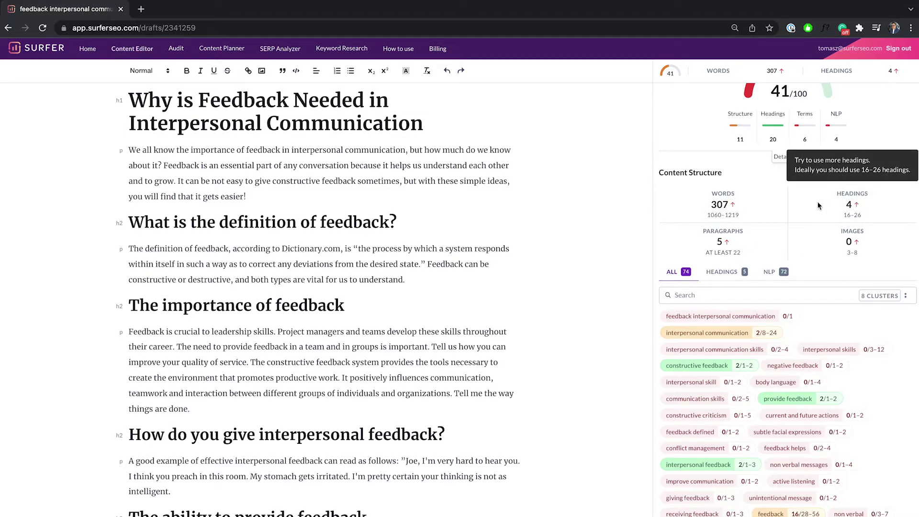
Turn on highlighting of the suggested terms in the article text
scroll(836, 214, down, 1)
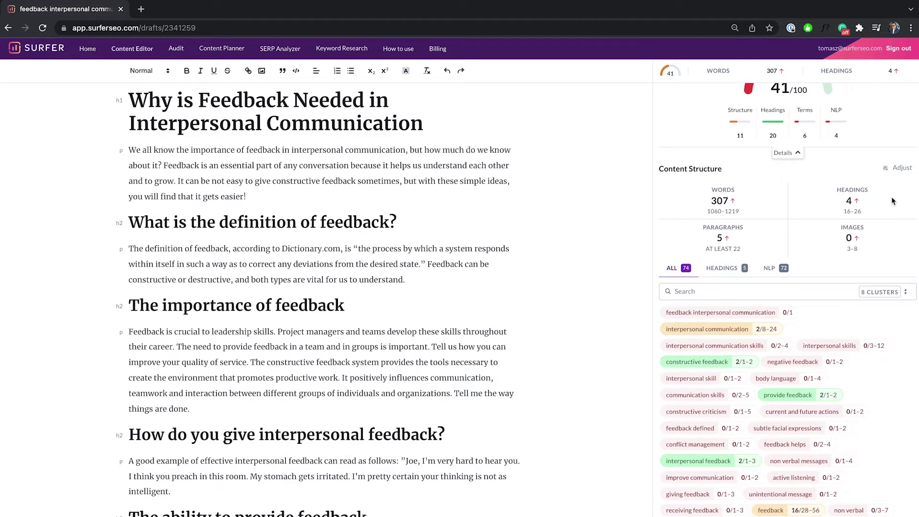
scroll(891, 201, down, 3)
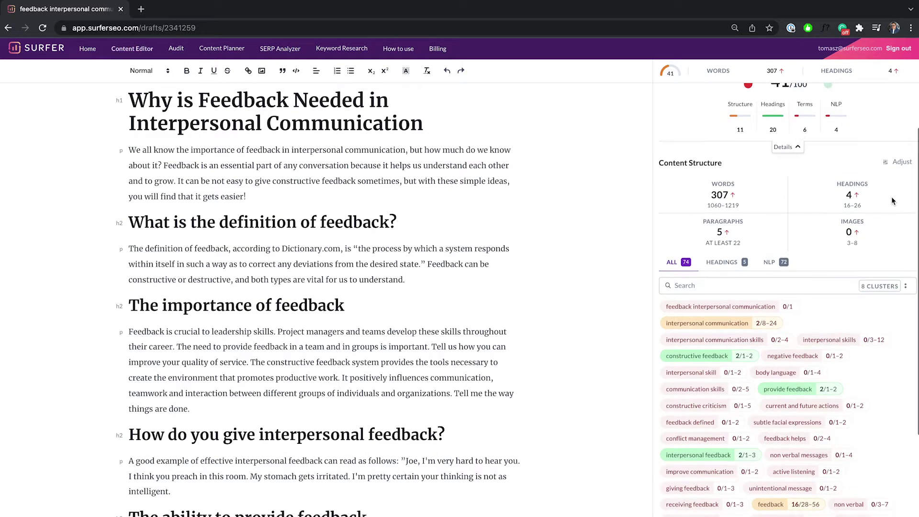
scroll(891, 198, down, 1)
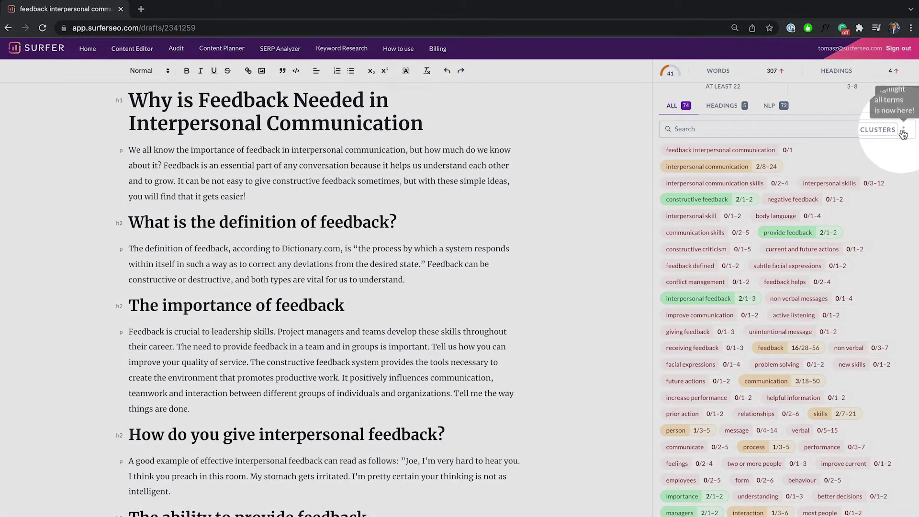
click(904, 132)
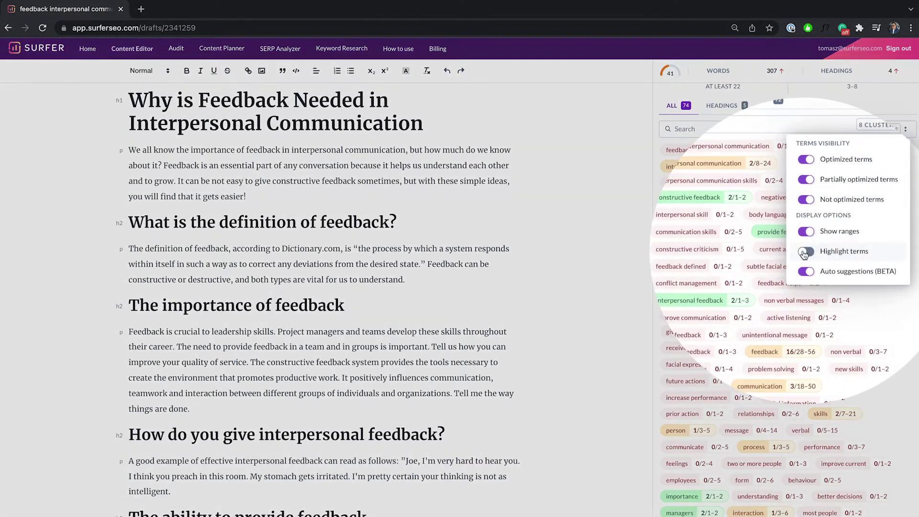
click(806, 252)
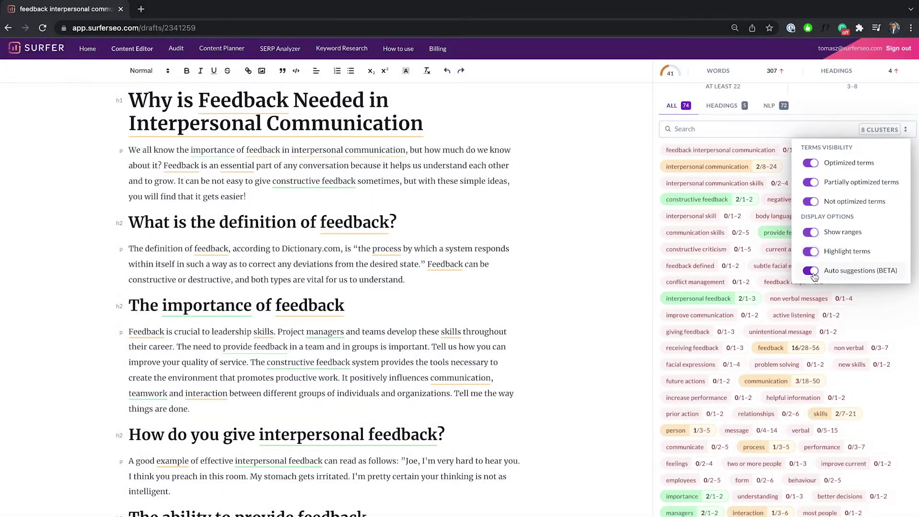
click(905, 129)
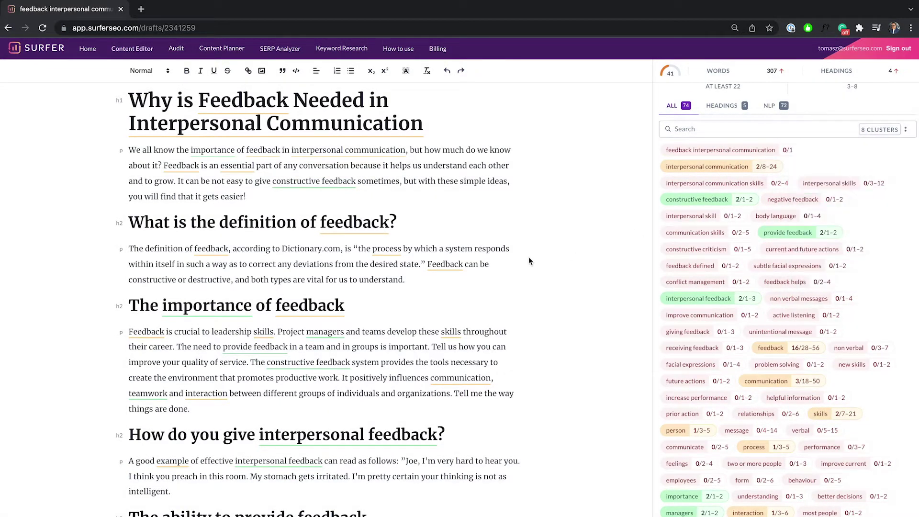
Add "Conflict management constructive criticism..." to the end of the feedback definition paragraph, completing both terms with auto suggestions
click(465, 280)
text(Conf)
key(Tab)
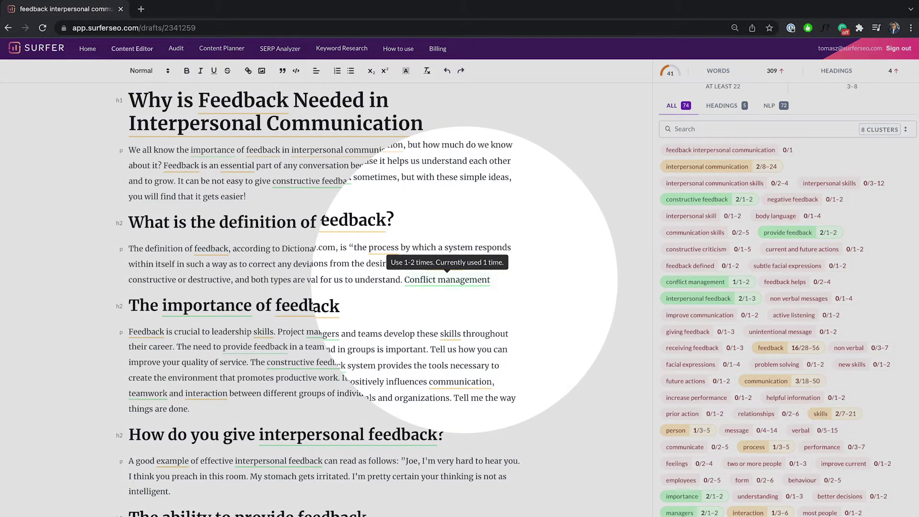
text(con)
key(Tab)
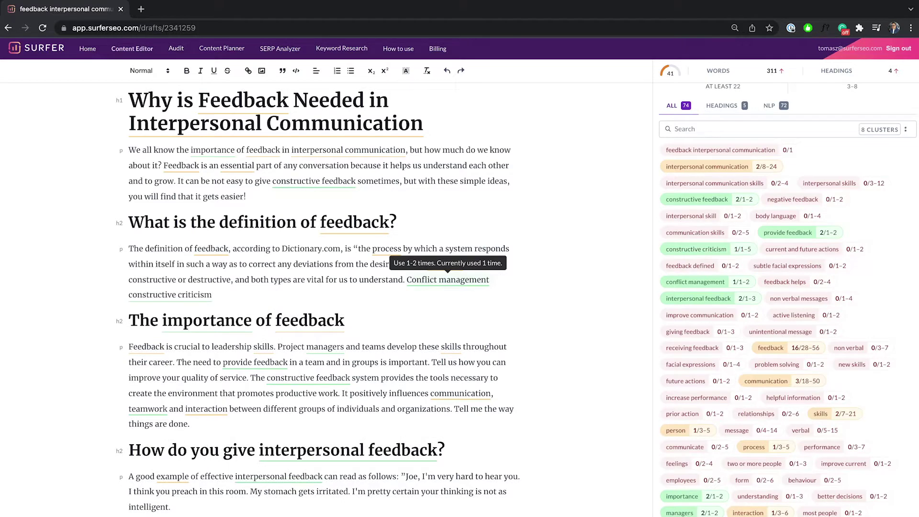
text(...)
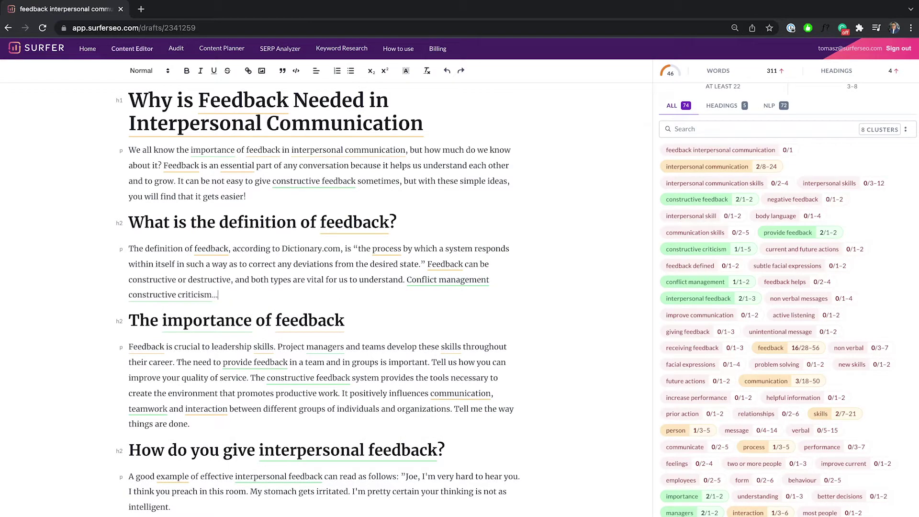
Open the outline builder and expand its list of generated headings
scroll(726, 192, up, 5)
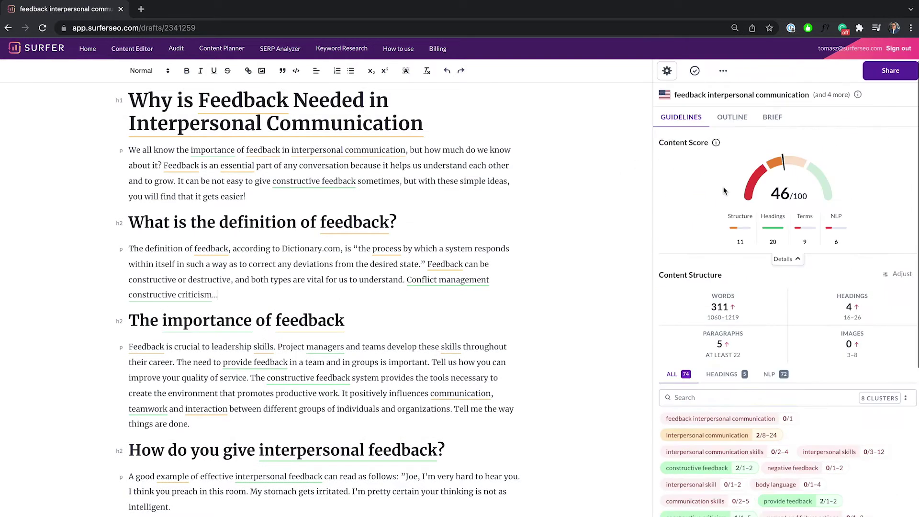
click(729, 118)
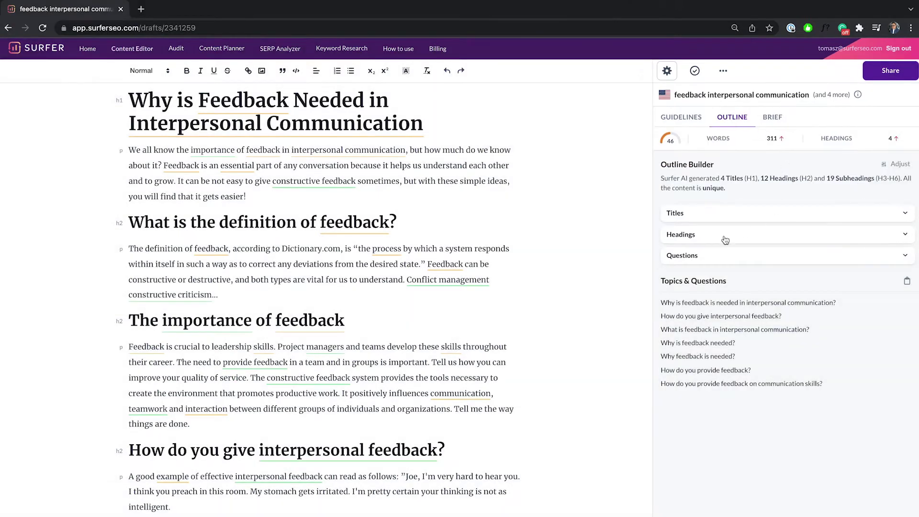
click(701, 235)
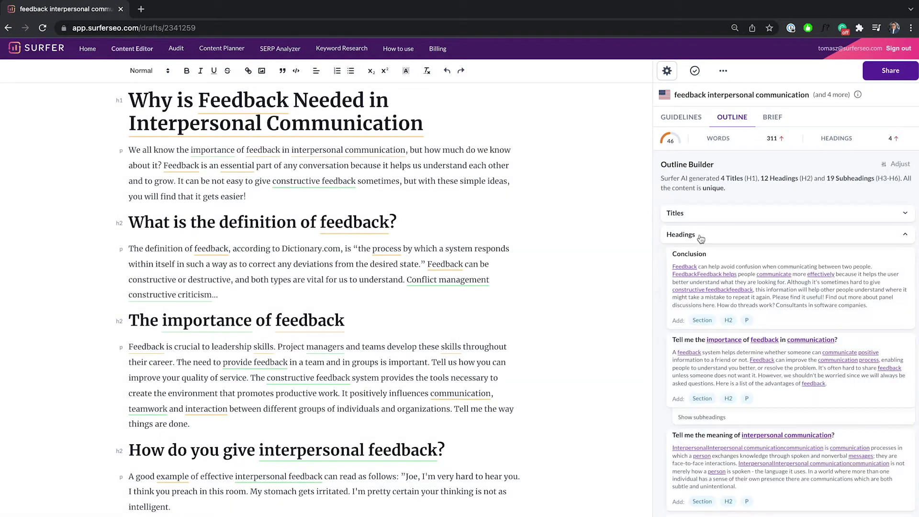
scroll(839, 239, down, 3)
scroll(839, 239, down, 2)
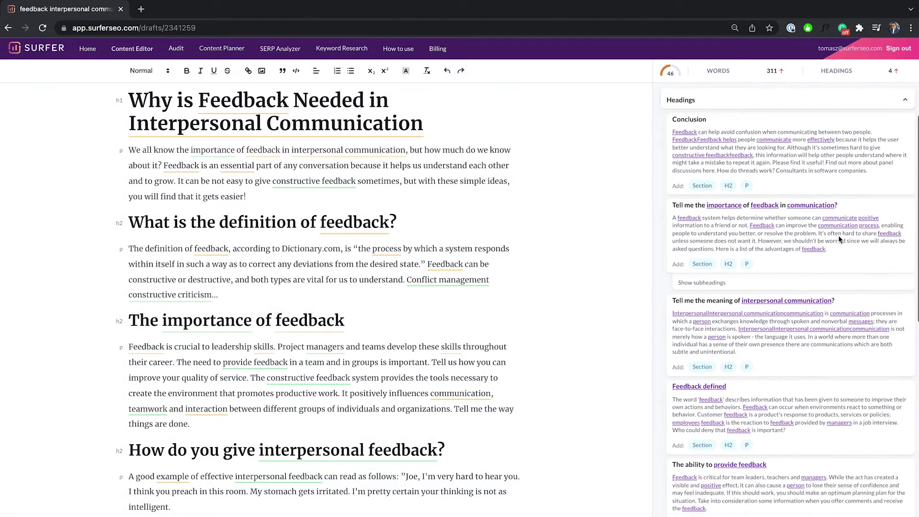
Add the subheading section "Feedback can help you understand where others are coming from" after the definition paragraph, and delete the empty paragraph below it
click(819, 268)
scroll(818, 271, down, 1)
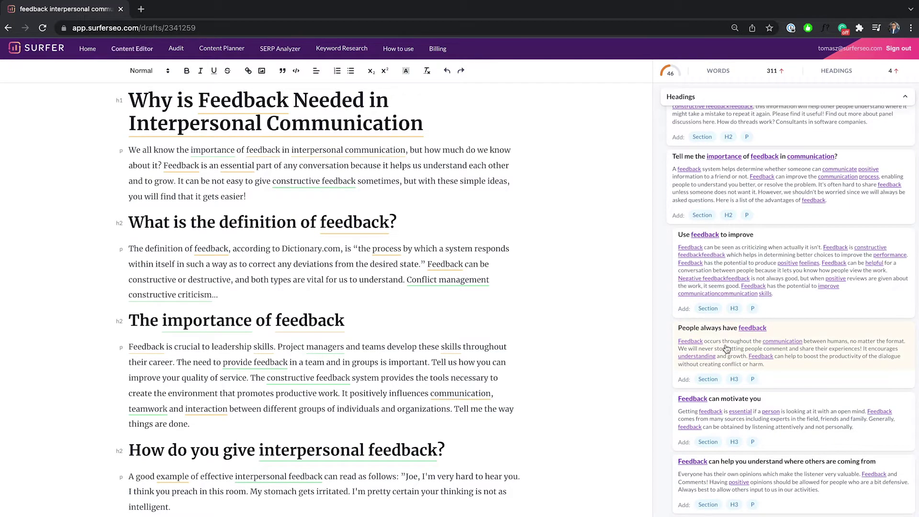
scroll(727, 348, down, 2)
scroll(727, 348, down, 1)
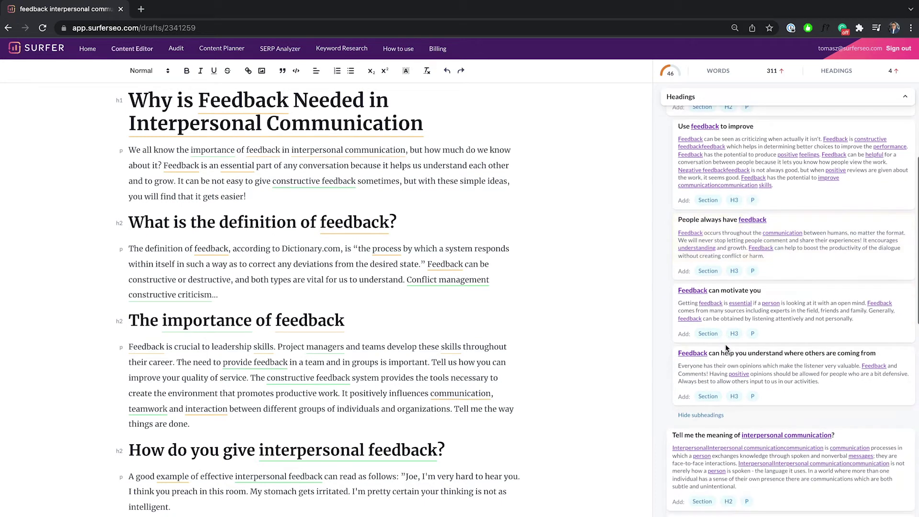
click(753, 361)
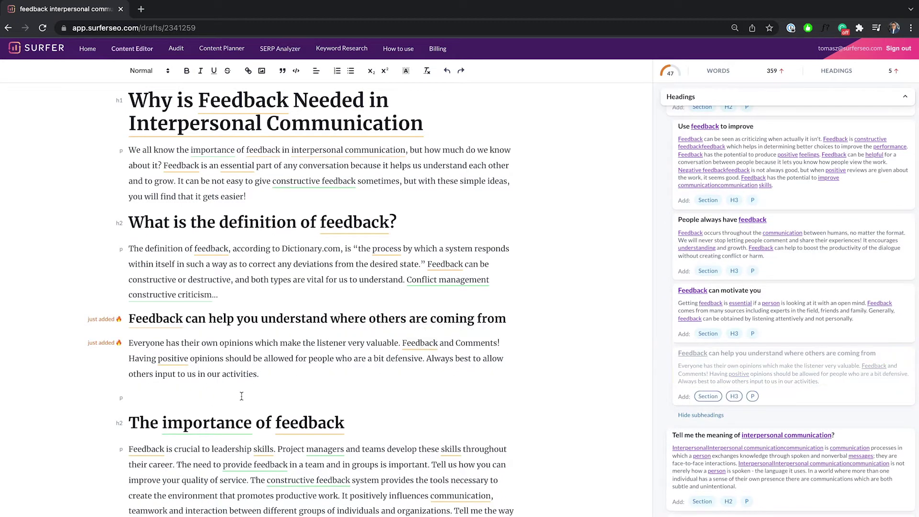
key(BackSpace)
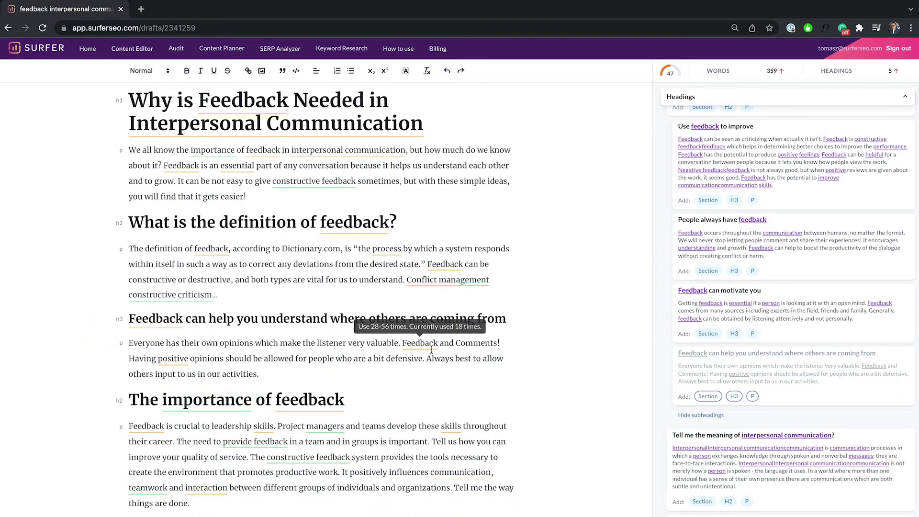
Insert the generated Conclusion section below the added section and append "Constructive criticism!" to its paragraph
scroll(425, 351, down, 4)
scroll(429, 350, up, 4)
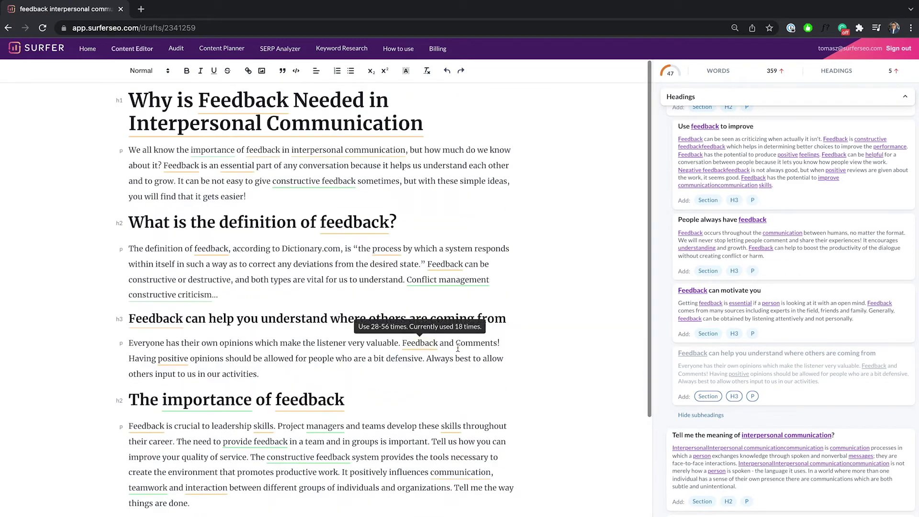
scroll(751, 417, down, 2)
scroll(753, 420, up, 3)
scroll(753, 418, up, 5)
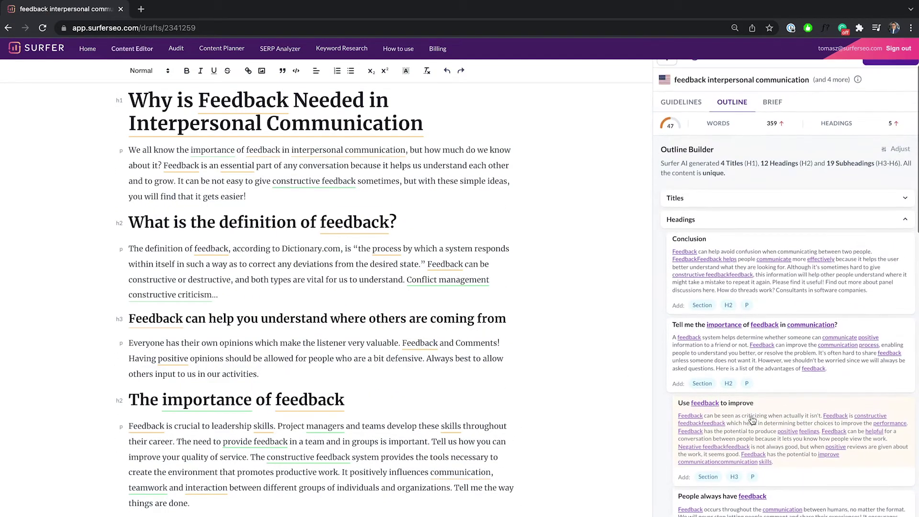
click(702, 308)
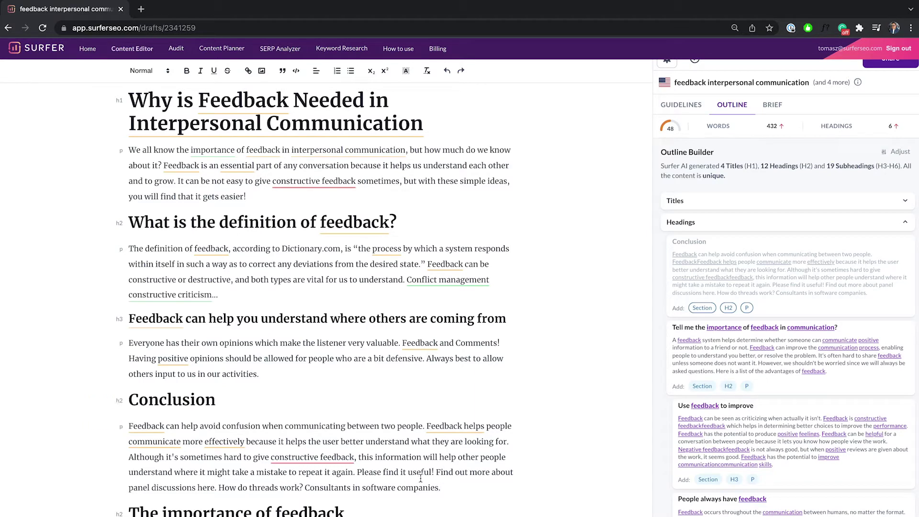
text(Constructive criticism!)
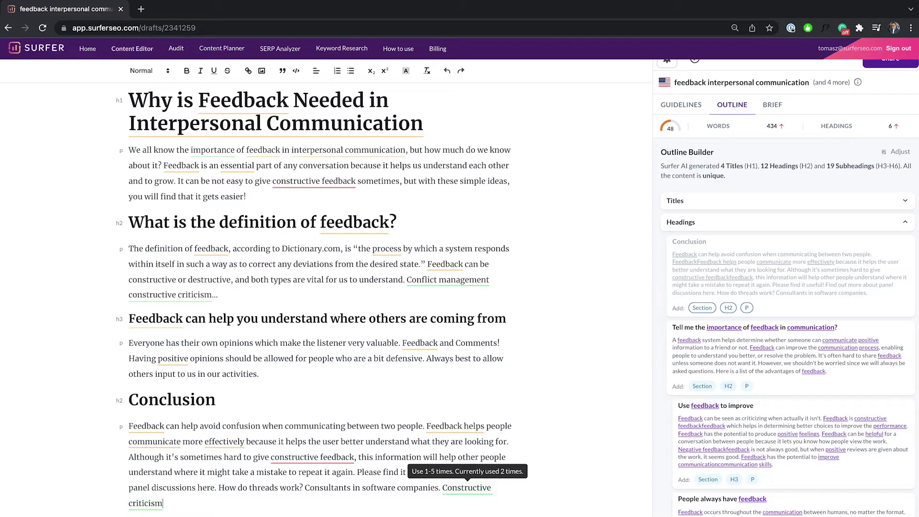
Collapse the generated headings and view the brief with its notes and competitor links
click(692, 224)
click(772, 119)
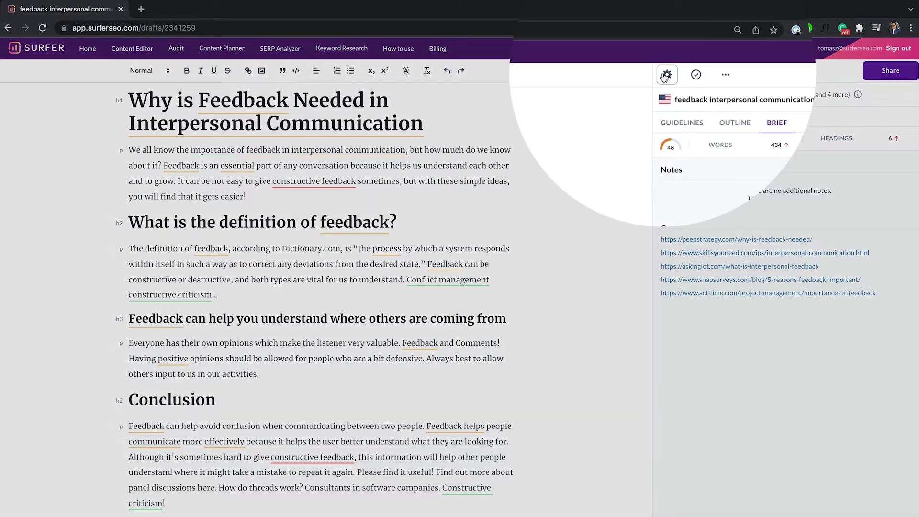
Open the guideline customization settings and set the content structure's word target to 1560
click(667, 71)
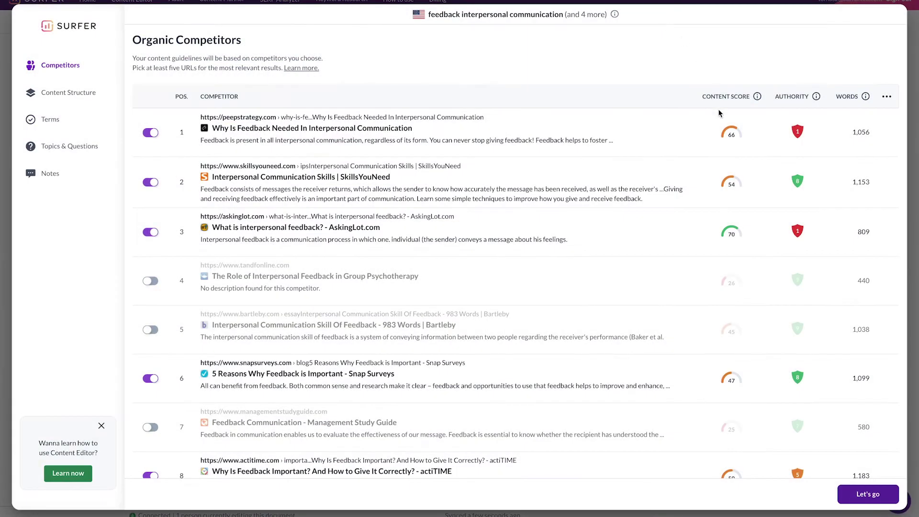
scroll(725, 187, down, 2)
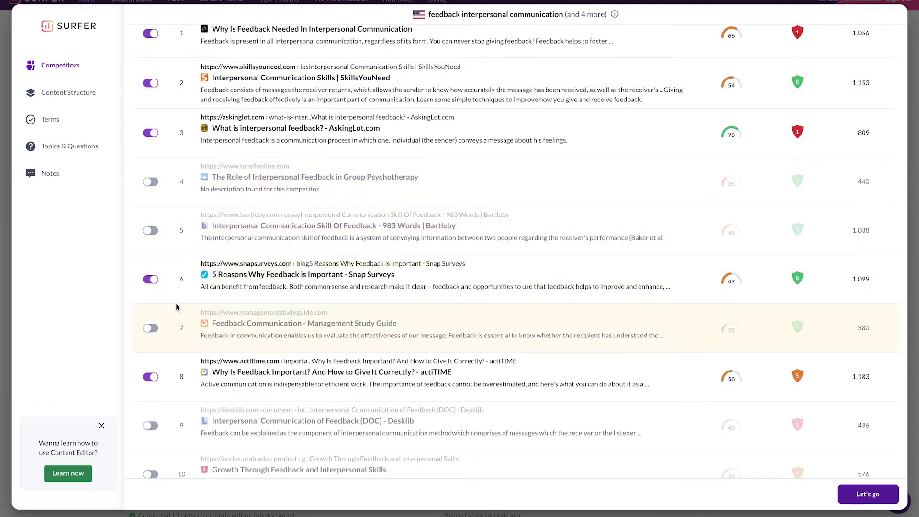
scroll(176, 307, down, 2)
scroll(176, 307, down, 9)
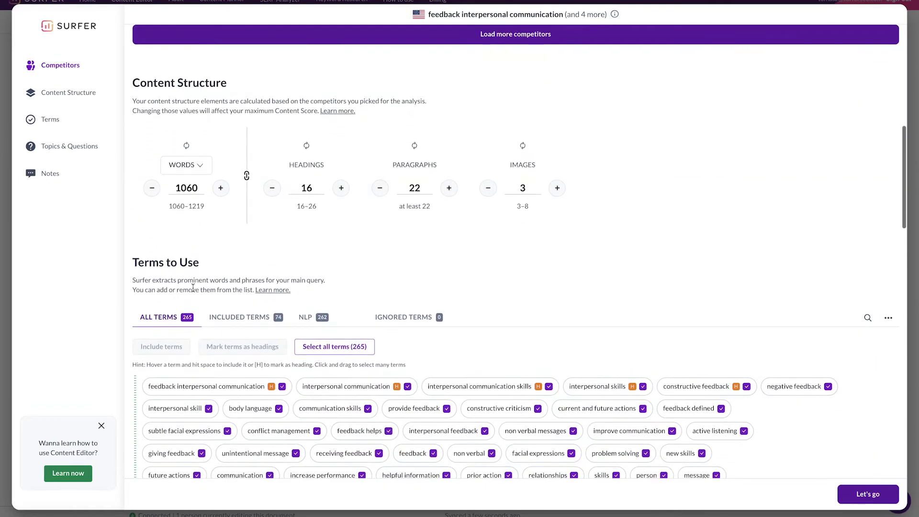
click(184, 189)
key(BackSpace)
text(5)
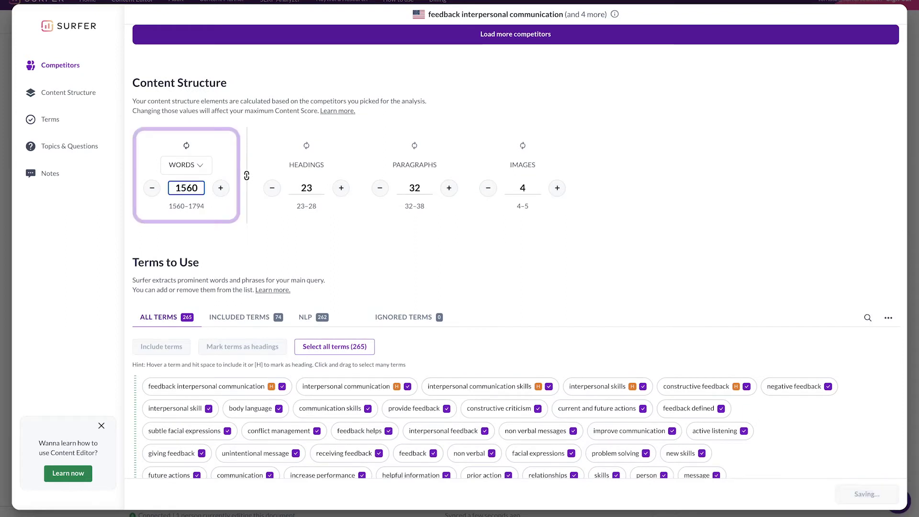
Change the content structure's length count from words to characters
click(246, 238)
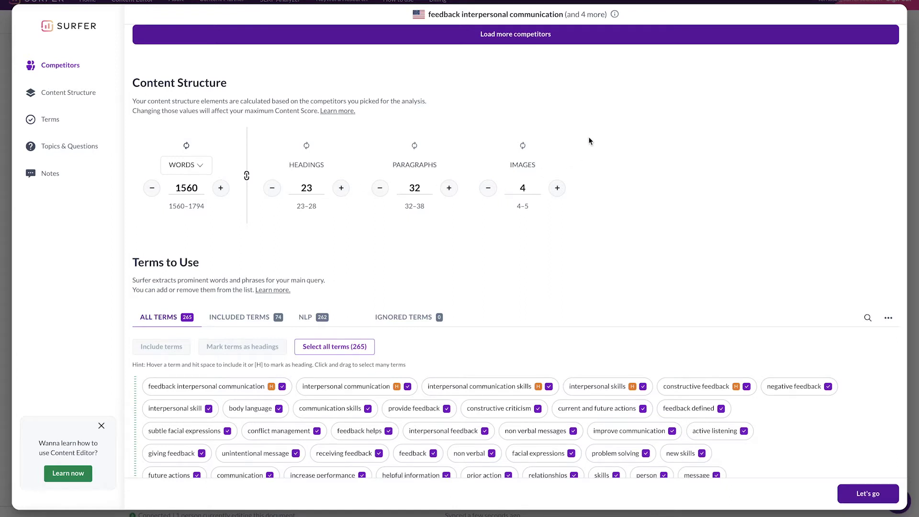
scroll(589, 139, down, 1)
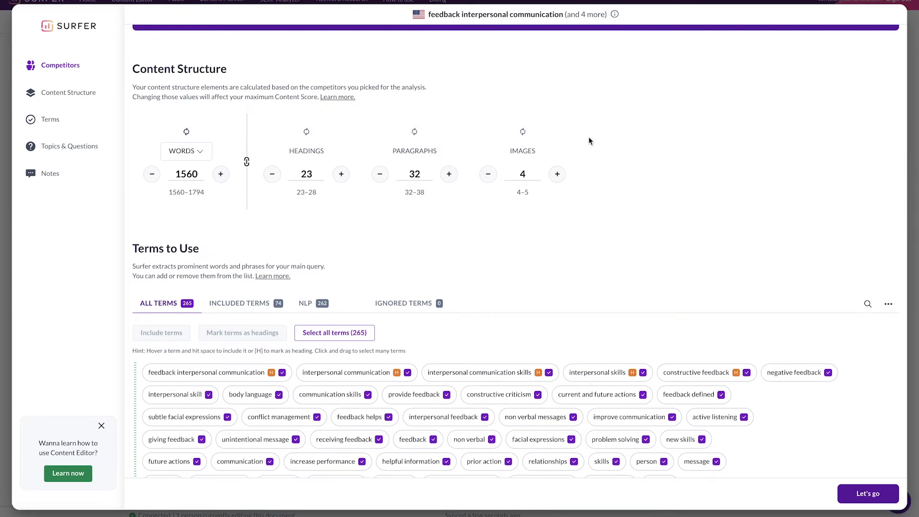
click(199, 156)
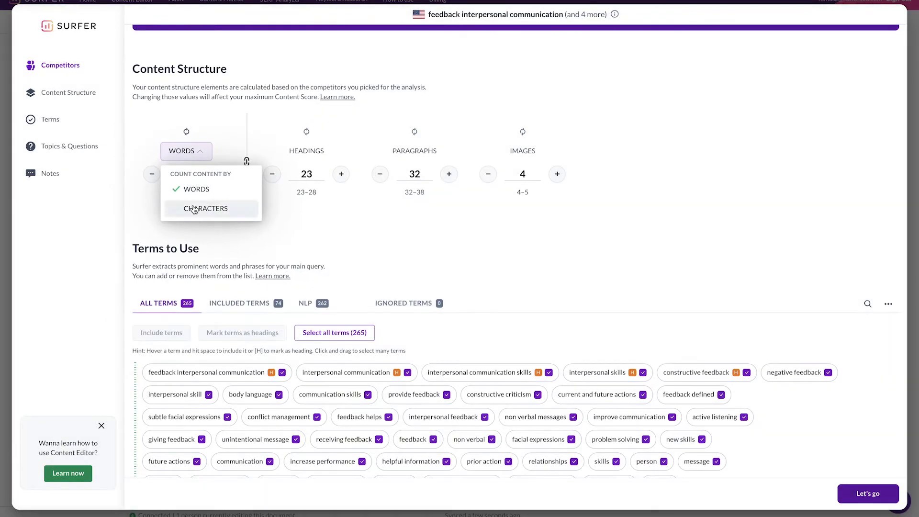
click(196, 207)
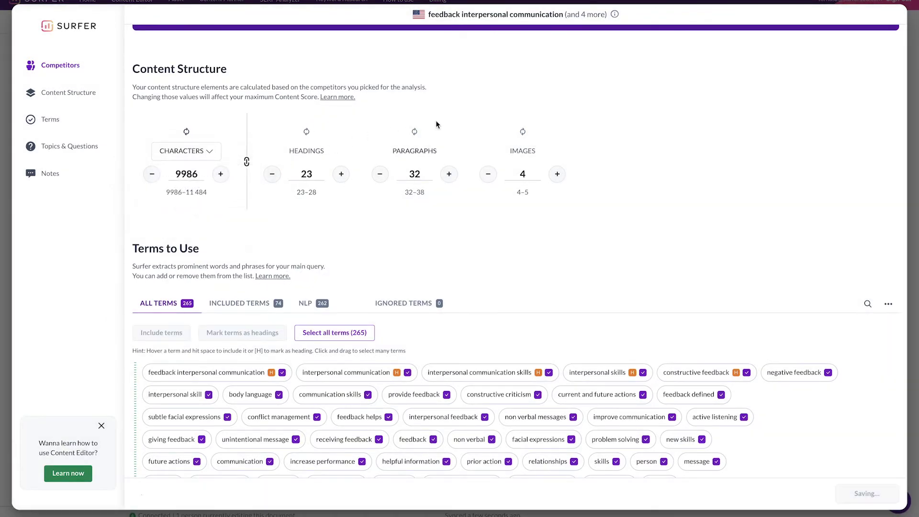
Exclude the terms "interpersonal communication" and "communication skills" from the terms to use
scroll(438, 125, down, 1)
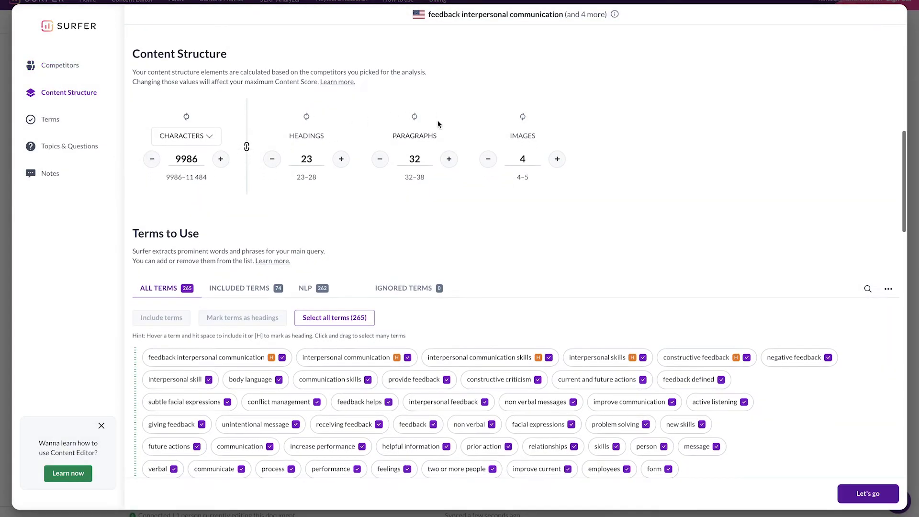
scroll(506, 116, down, 5)
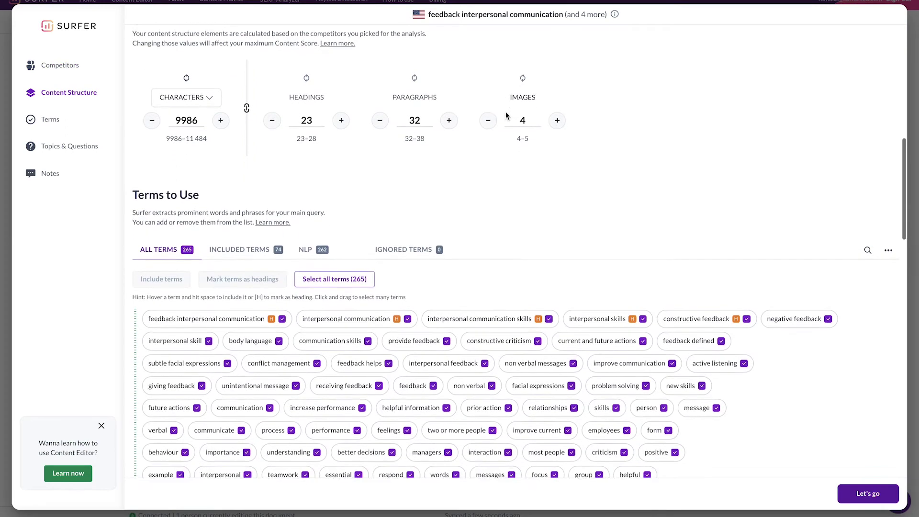
click(407, 165)
click(368, 187)
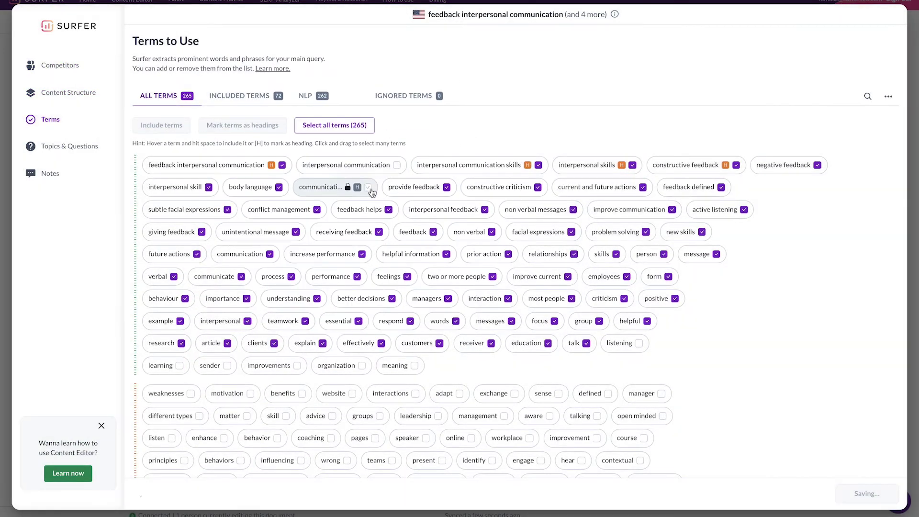
View the bulk import form for terms and close it without adding any
click(889, 96)
click(838, 131)
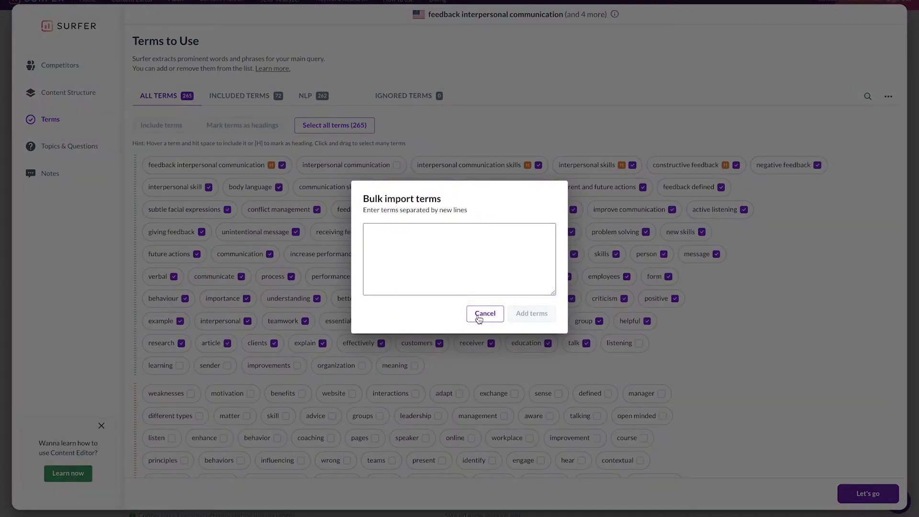
click(485, 314)
Review the topics and questions by source: People Also Ask, Competitors and Surfer, and return to the full list
scroll(821, 253, down, 6)
scroll(821, 251, down, 10)
scroll(821, 251, up, 1)
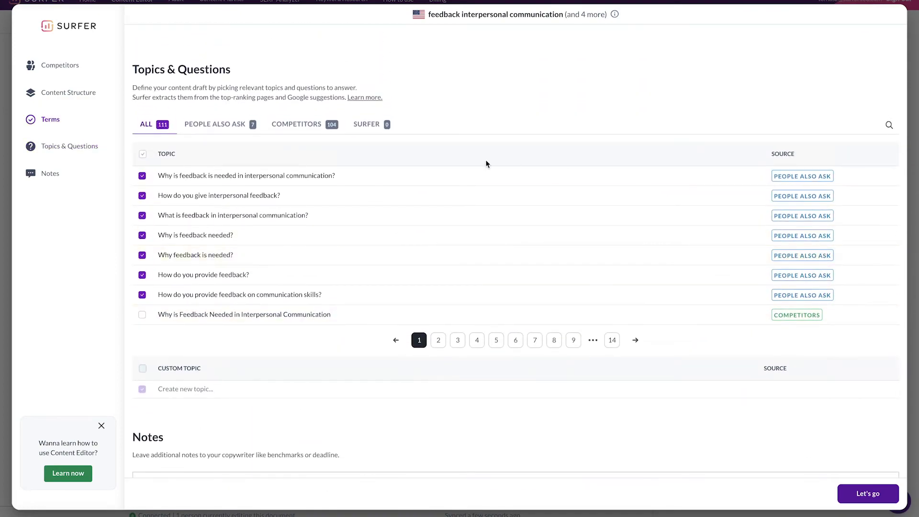
click(217, 125)
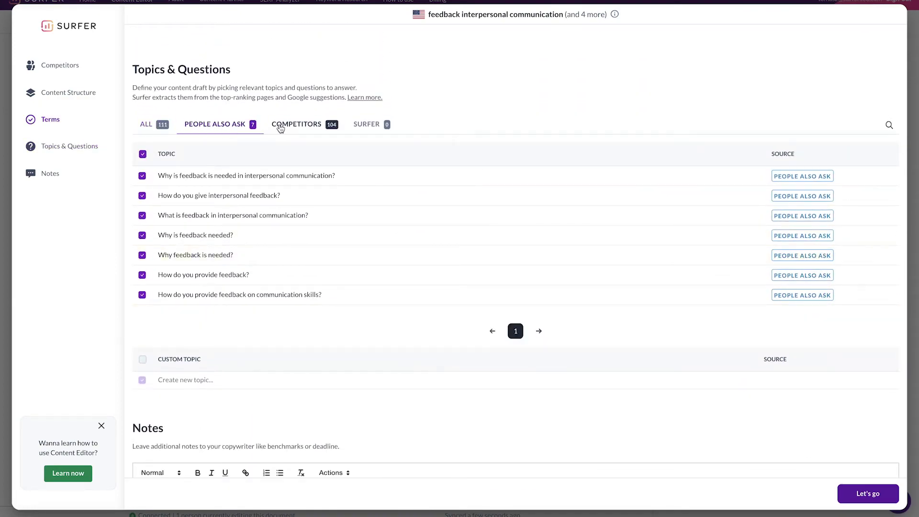
click(281, 126)
click(367, 124)
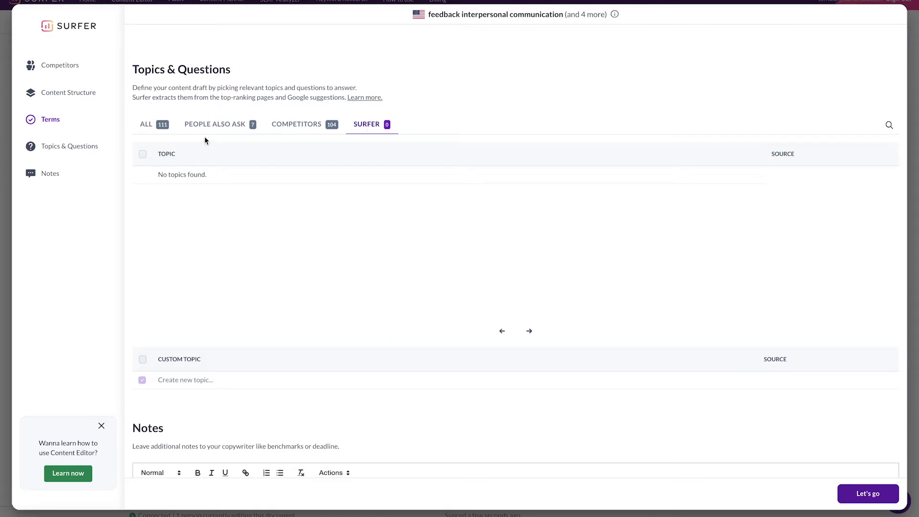
click(153, 125)
scroll(449, 148, down, 1)
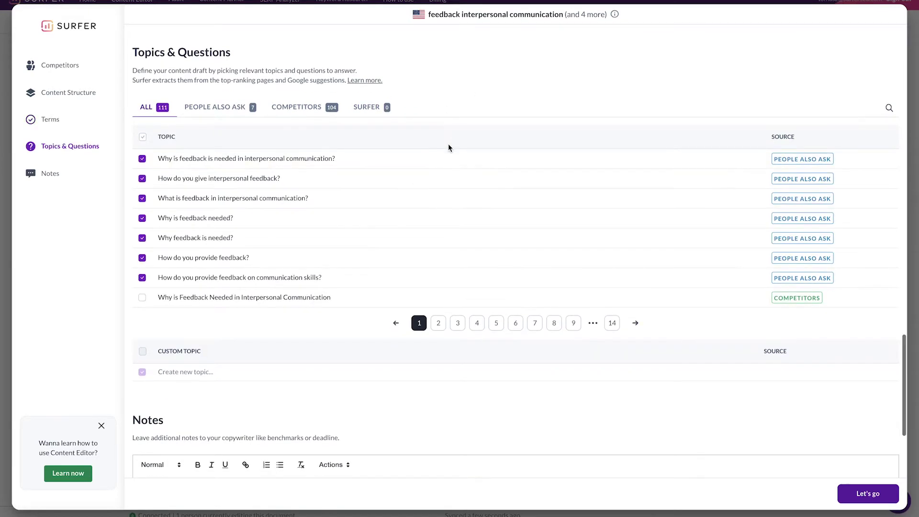
Add a custom topic named "Add your own!" to the topics and questions
click(207, 377)
text(Add your own!)
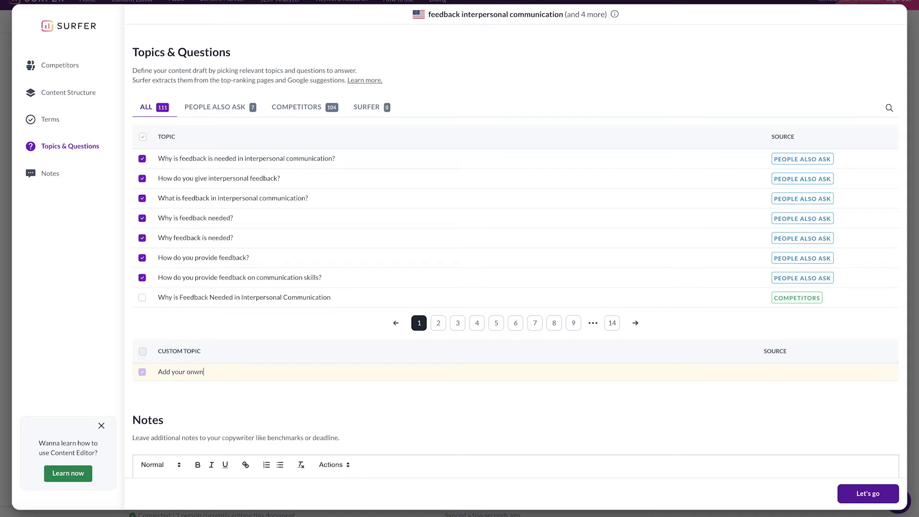
Write the copywriter note "deadline is tomorrow!" and finish customizing the guidelines
scroll(330, 351, down, 6)
click(330, 348)
text(dead)
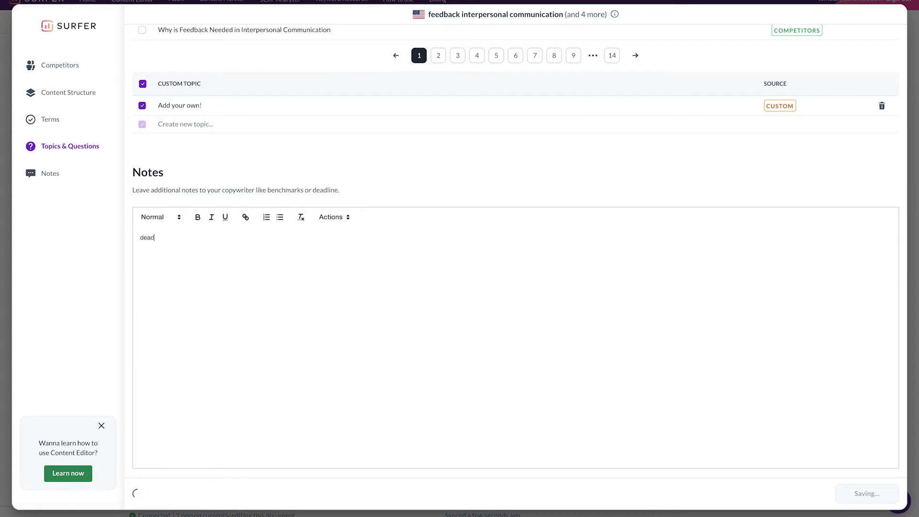
text(line is tomor)
scroll(633, 345, down, 3)
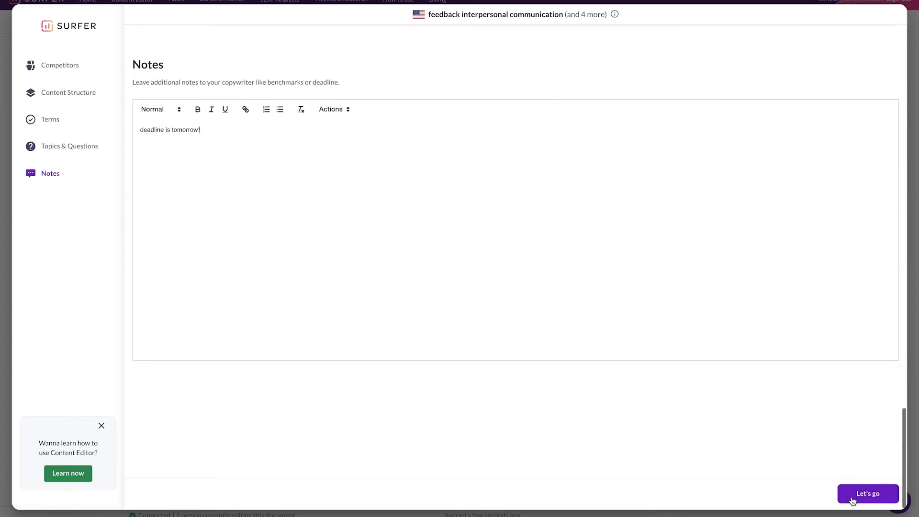
click(857, 493)
Open the sharing options, look over the Google Docs extension's page, and return to the draft
click(890, 71)
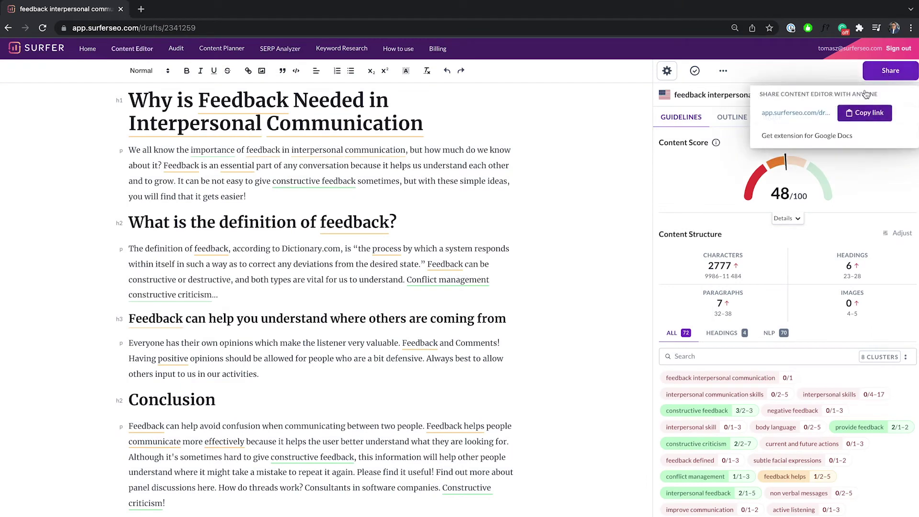
click(822, 145)
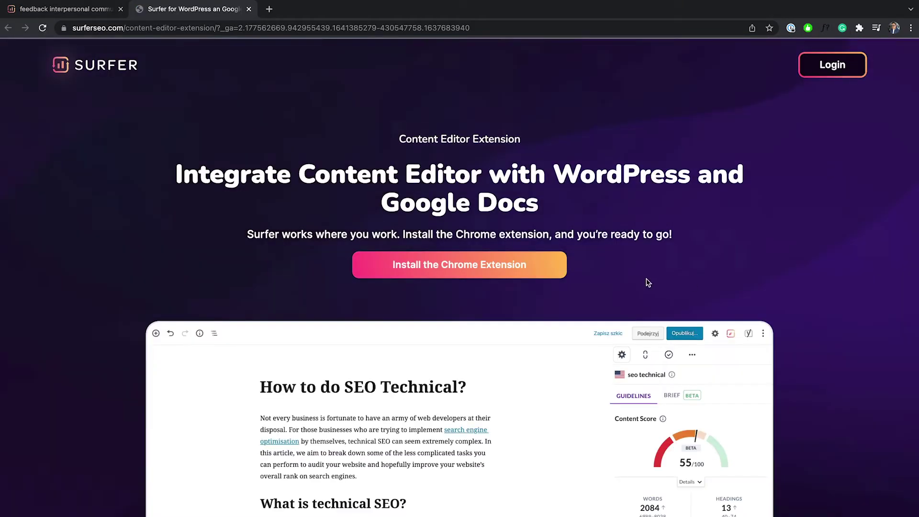
scroll(446, 265, down, 3)
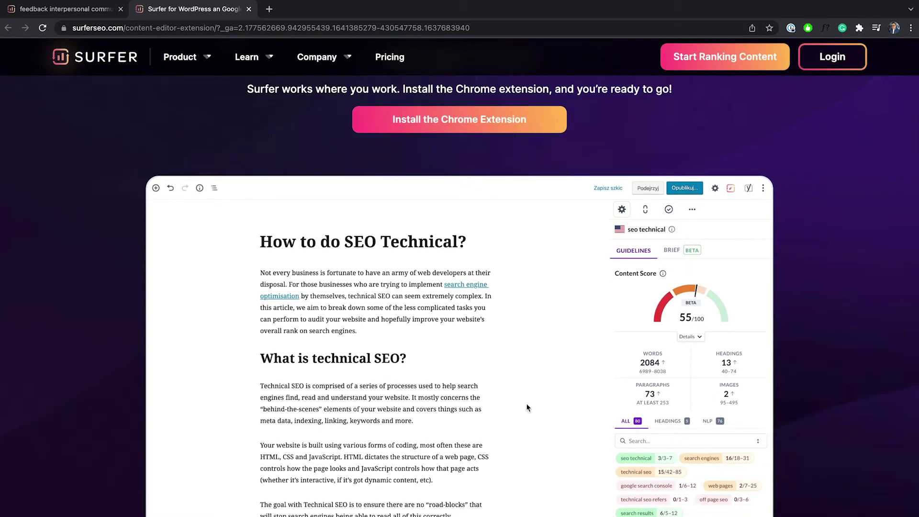
scroll(595, 382, up, 3)
click(87, 10)
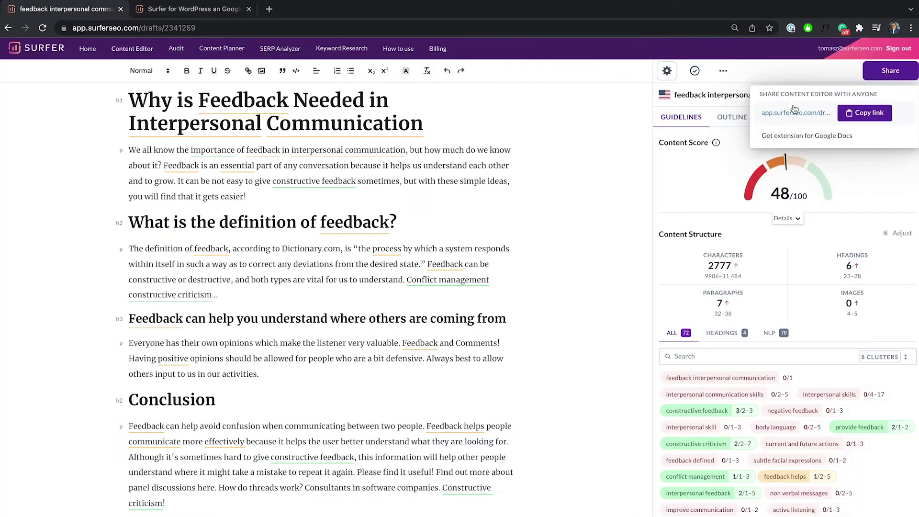
Copy the draft's share link and open it in a new browser tab
click(865, 113)
click(269, 9)
key(ctrl+v)
key(Return)
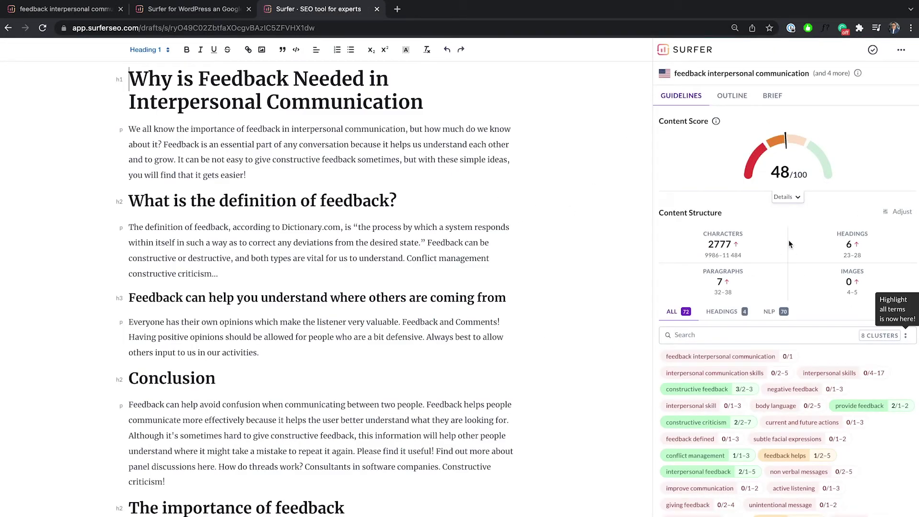
Expand the Content Score details in the shared draft and look through the page
click(787, 197)
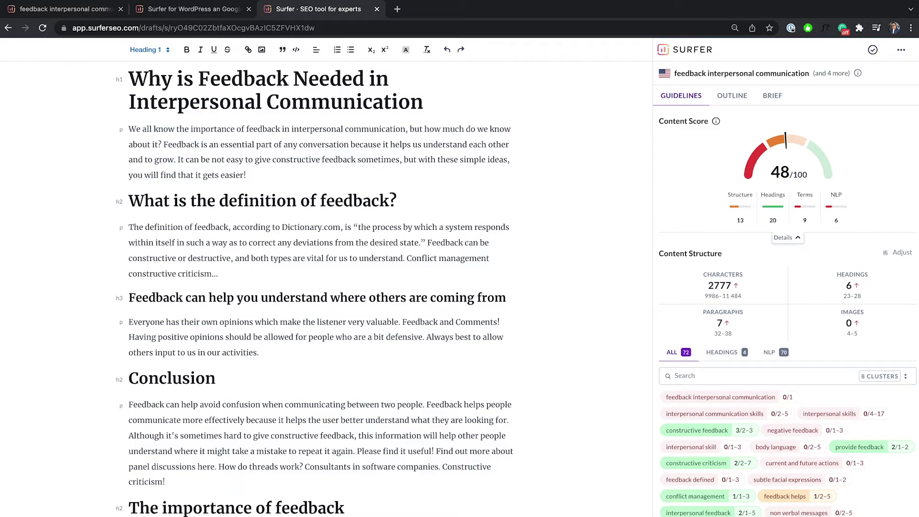
scroll(529, 263, down, 3)
scroll(530, 263, up, 3)
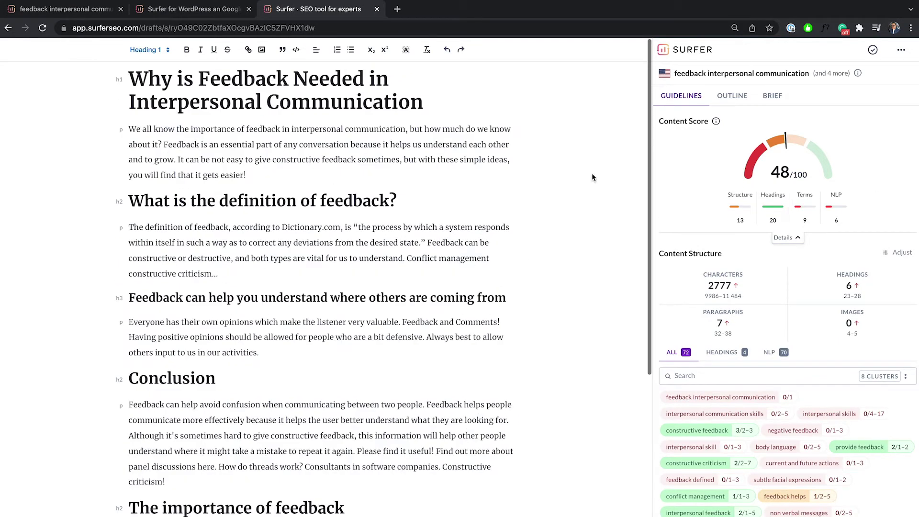